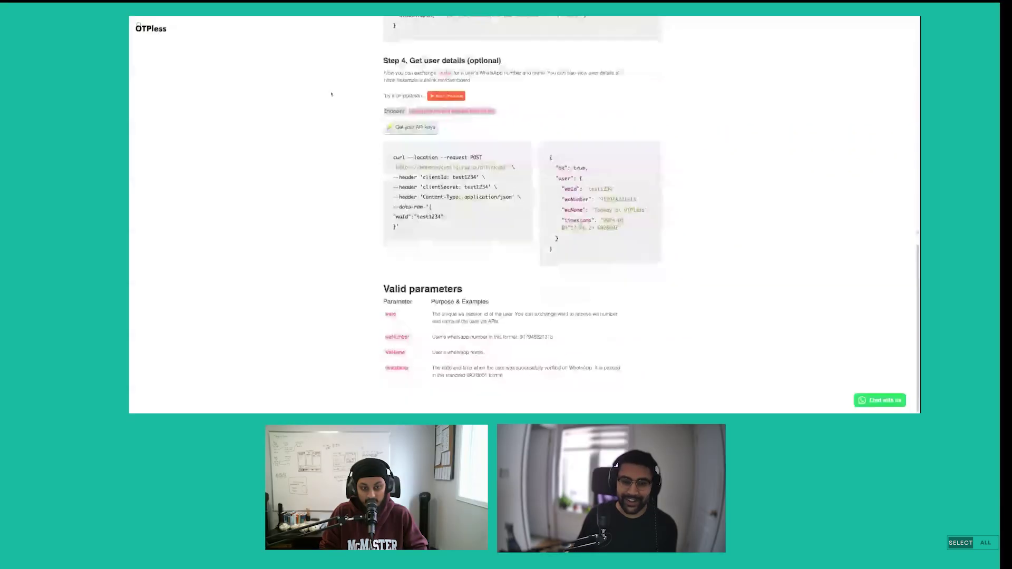
{"action": "scroll", "coordinate": [331, 93], "scroll_direction": "up", "scroll_amount": 10}
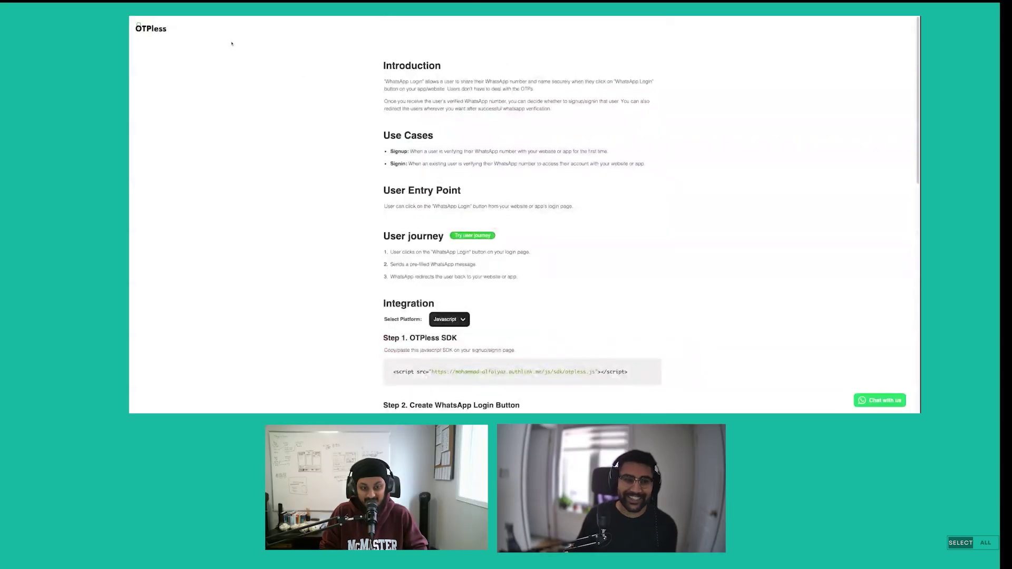
{"action": "scroll", "coordinate": [232, 42], "scroll_direction": "down", "scroll_amount": 10}
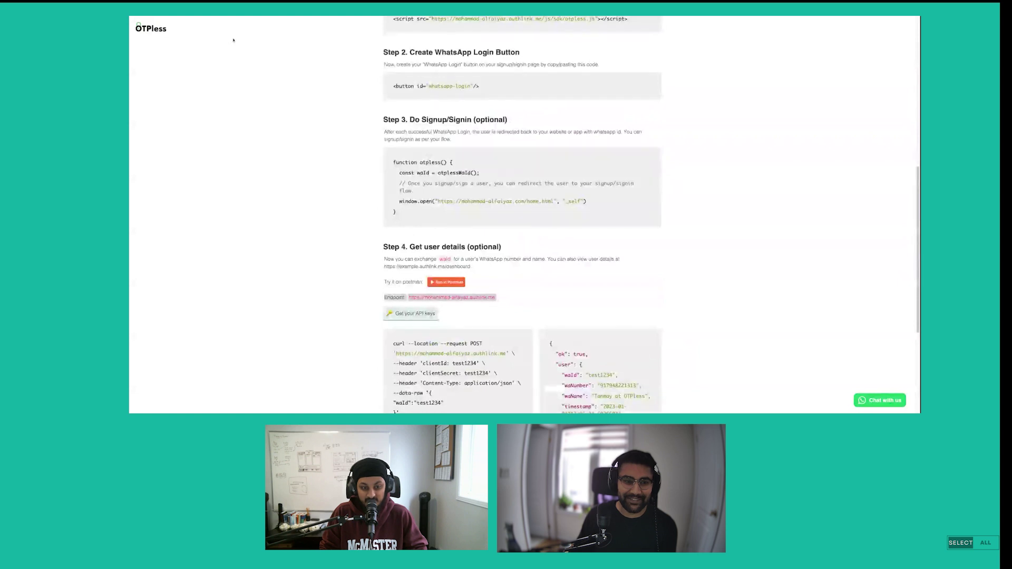
{"action": "scroll", "coordinate": [233, 39], "scroll_direction": "up", "scroll_amount": 10}
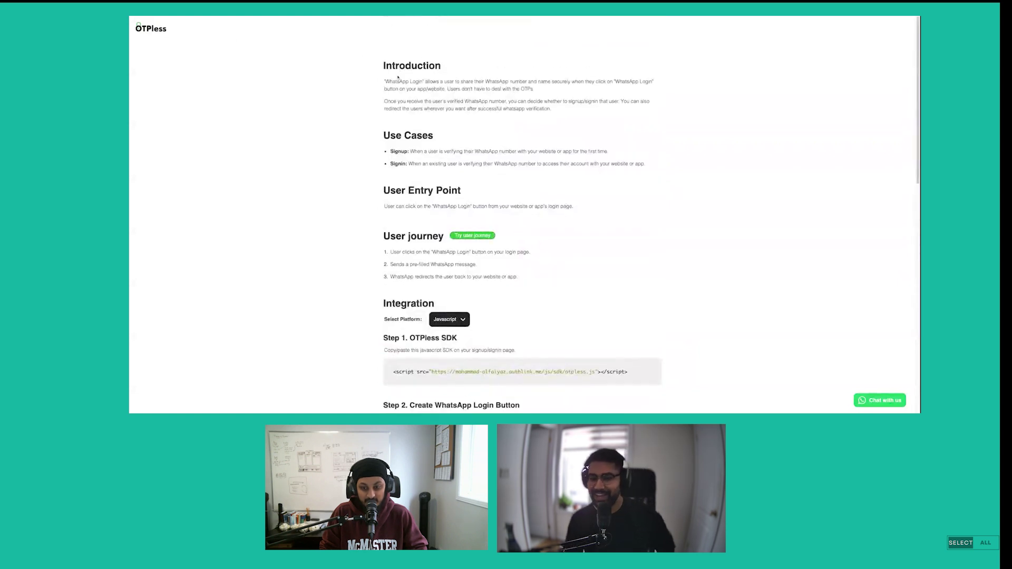
{"action": "scroll", "coordinate": [398, 77], "scroll_direction": "down", "scroll_amount": 10}
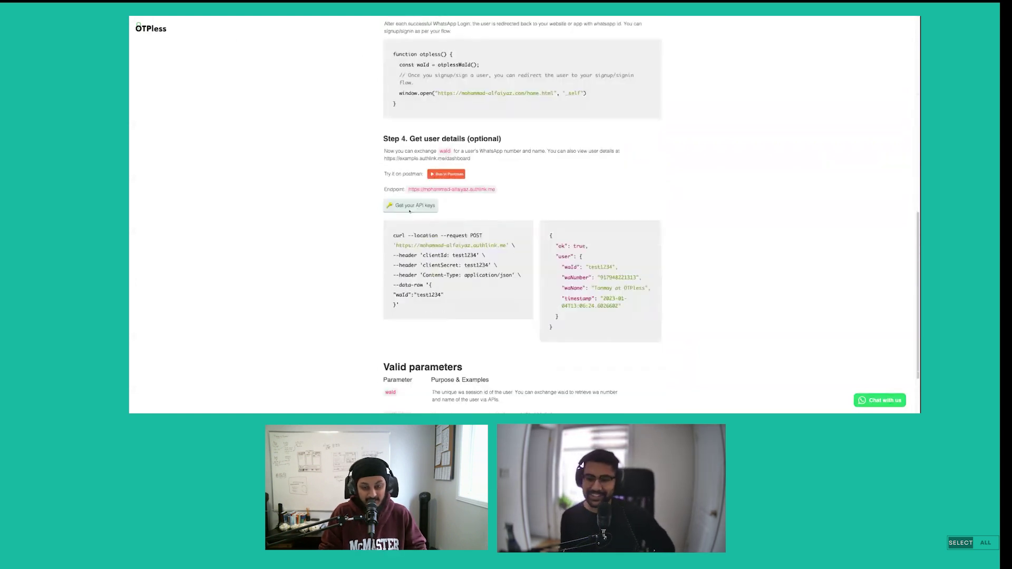